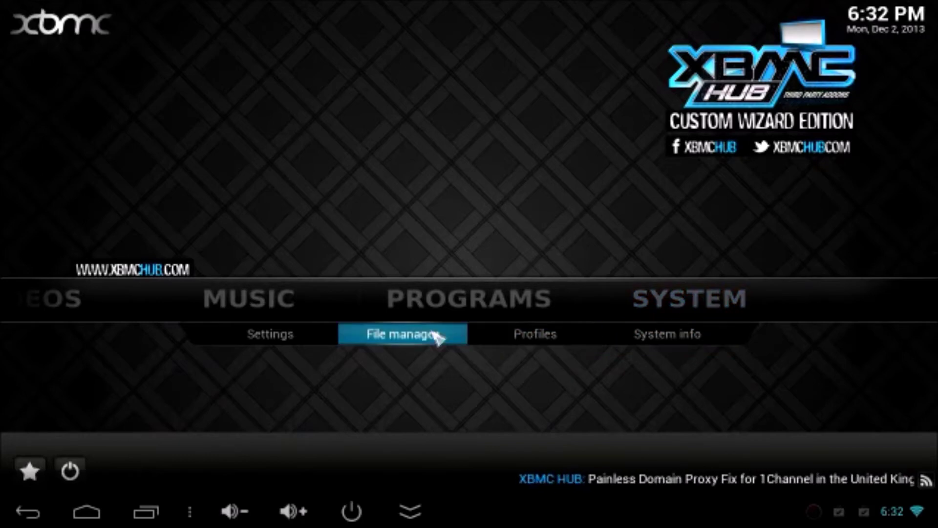
click(415, 335)
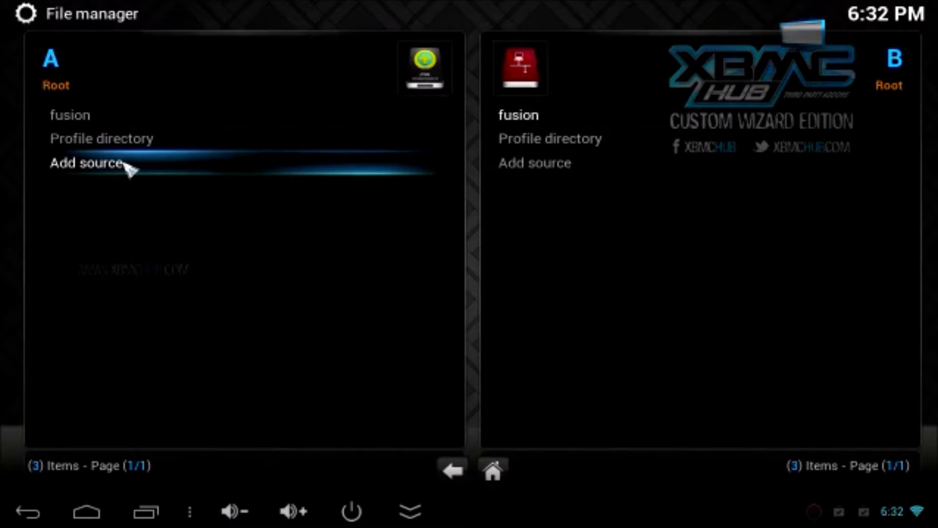
click(126, 165)
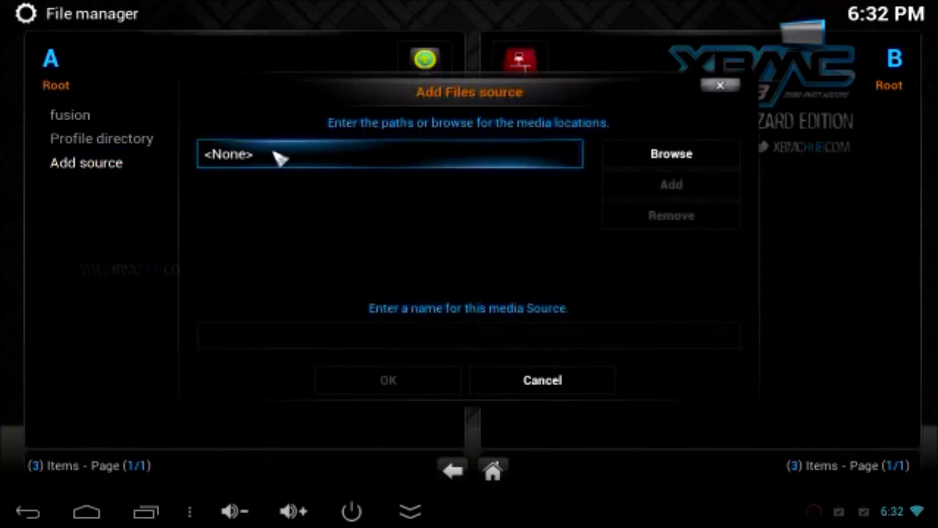
click(276, 156)
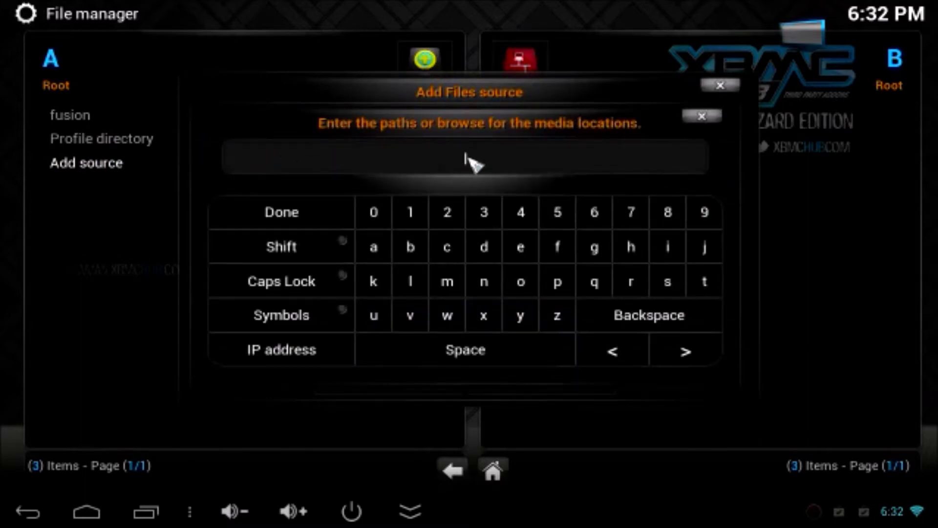
text(http;)
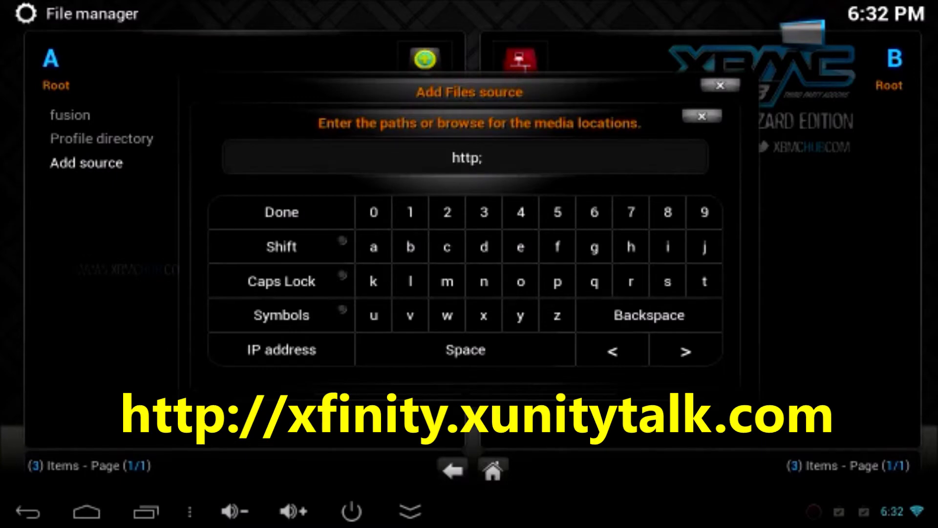
click(679, 317)
click(290, 321)
click(706, 248)
text(xfinity.)
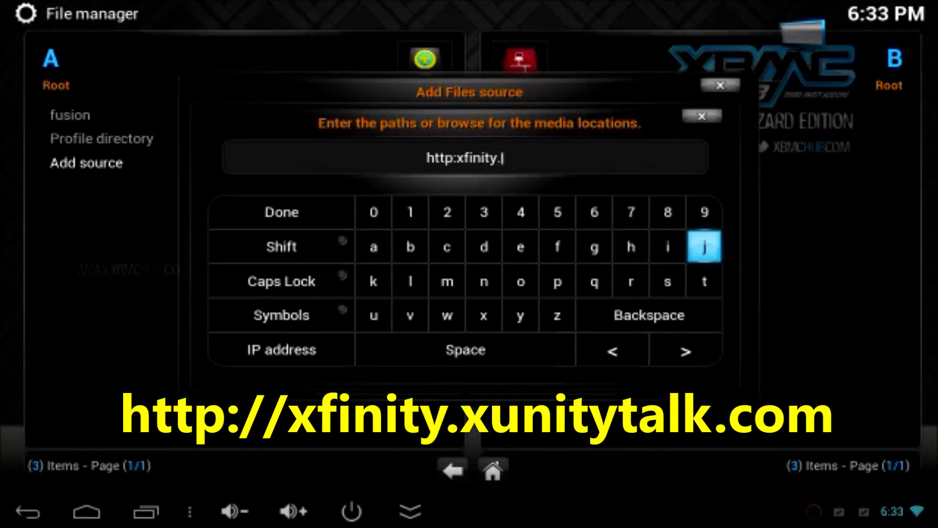
text(xunitytalk)
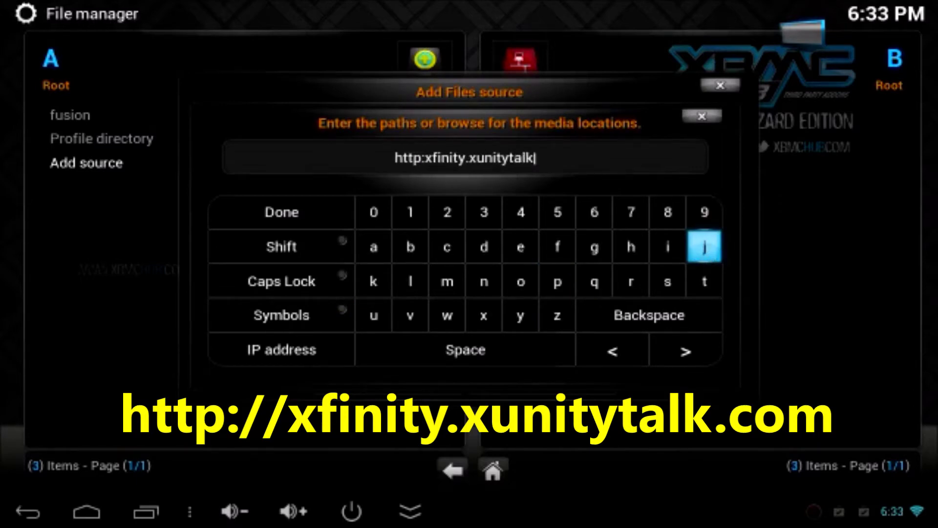
text(.com)
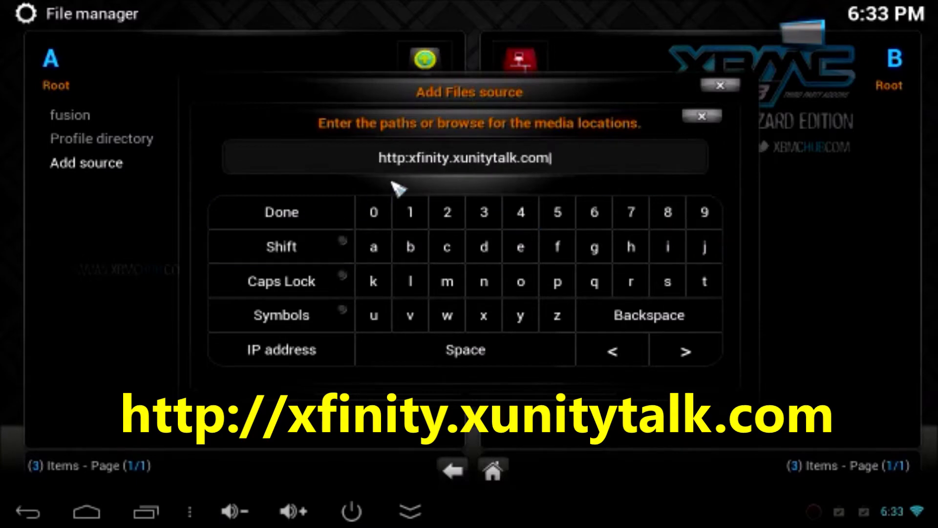
key(Left)
key(Left)
key(Left)
key(Left)
key(Left)
key(Left)
key(Left)
key(Left)
key(Left)
key(Left)
key(Left)
key(Left)
key(Left)
key(Left)
key(Left)
key(Left)
key(Left)
key(Left)
key(Left)
key(Left)
text(//)
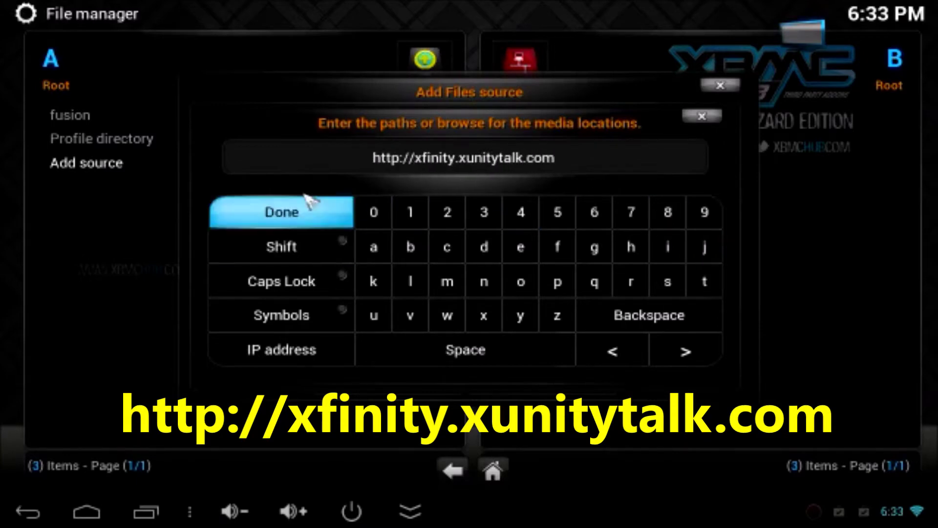
click(298, 213)
Step: Name the new media source .xfinity and save it
click(381, 338)
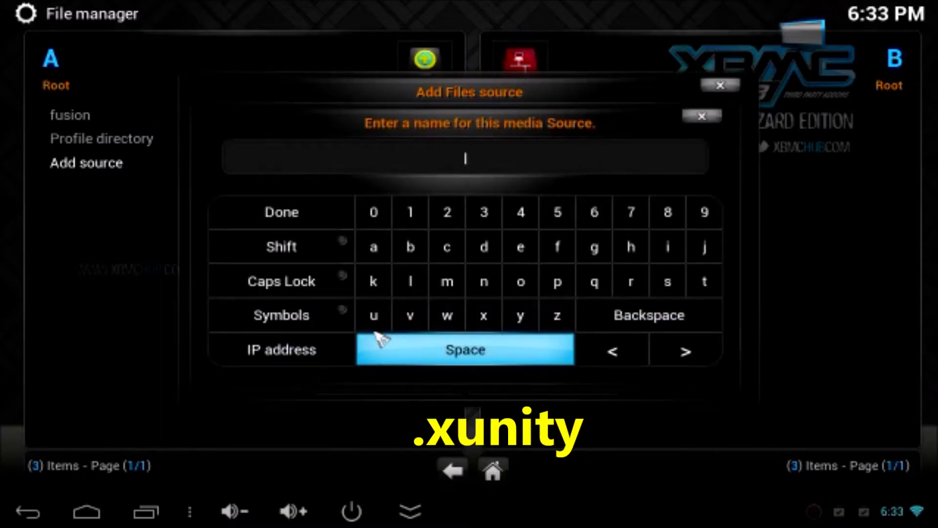
text(.xfinity)
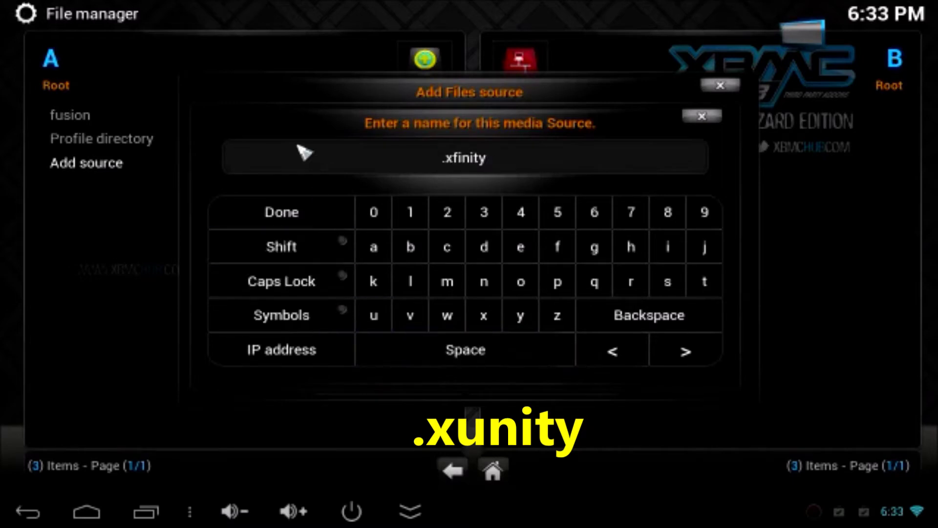
click(281, 211)
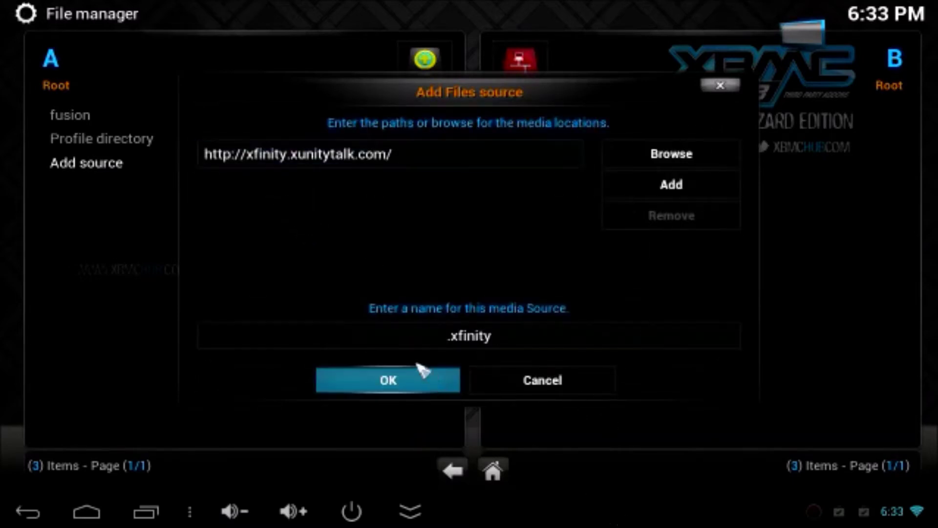
click(421, 386)
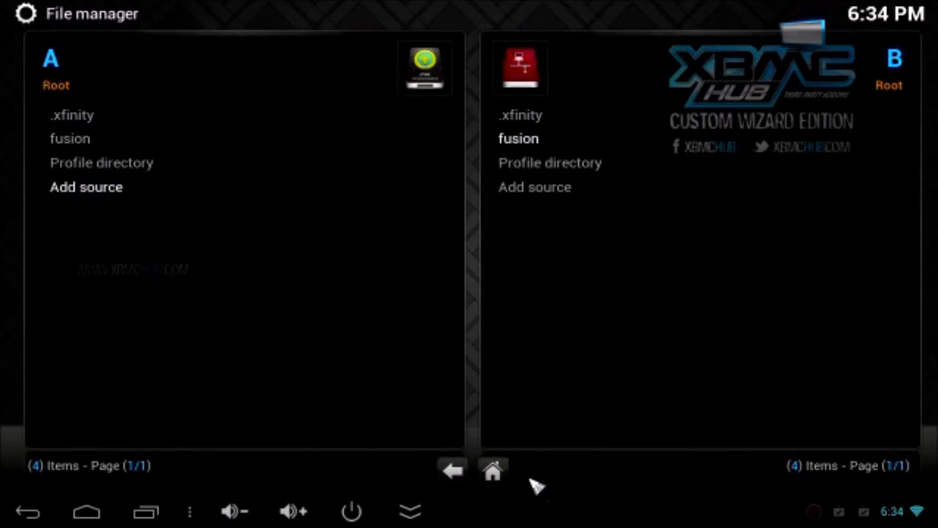
Step: From the system's add-on settings, install Mash2k3.zip as a zip file from the Repositories folder of the .xfinity source
click(494, 472)
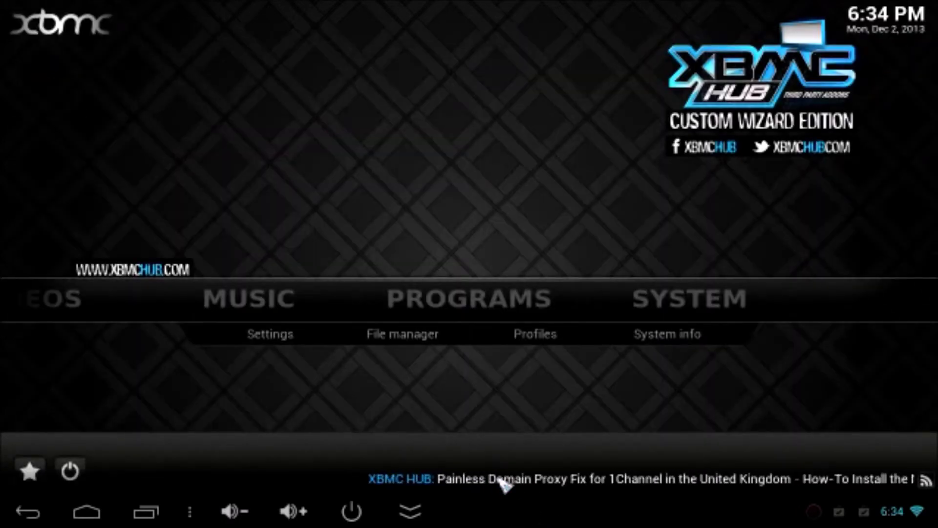
click(716, 296)
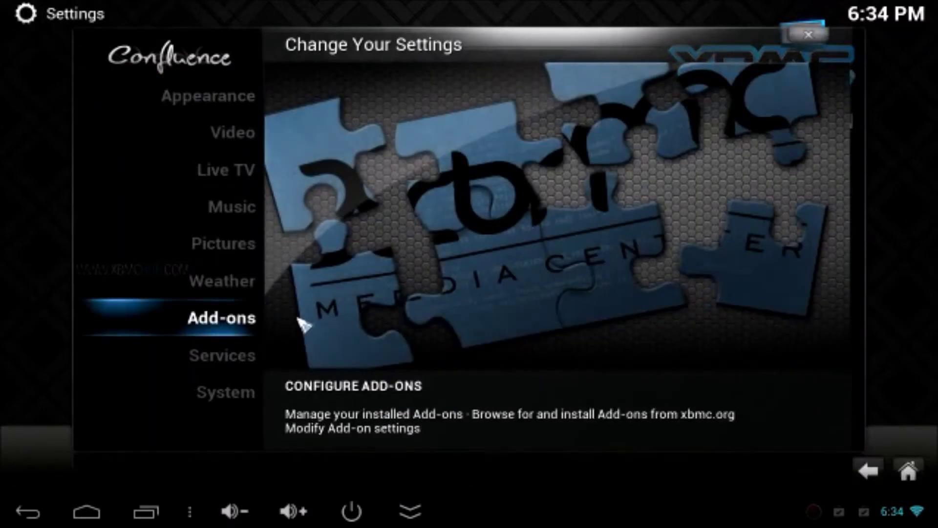
click(220, 320)
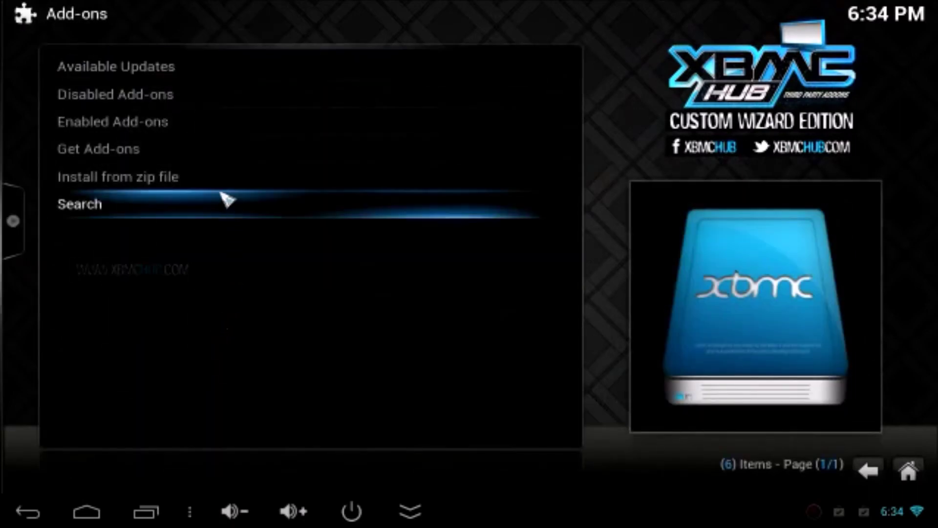
click(182, 175)
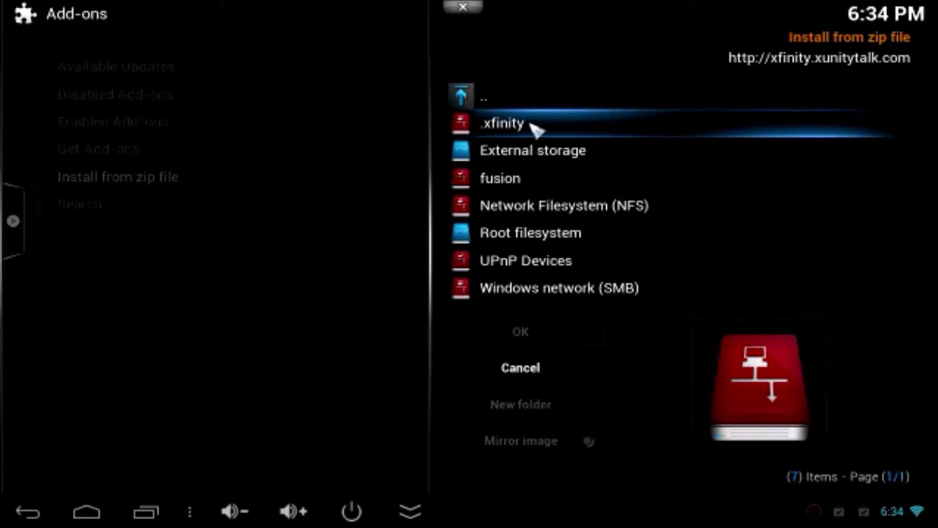
click(536, 129)
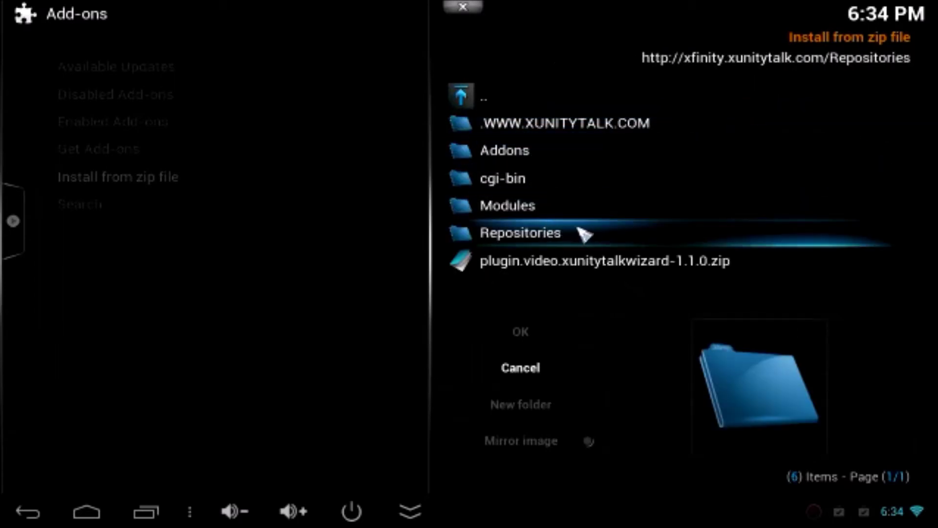
click(584, 234)
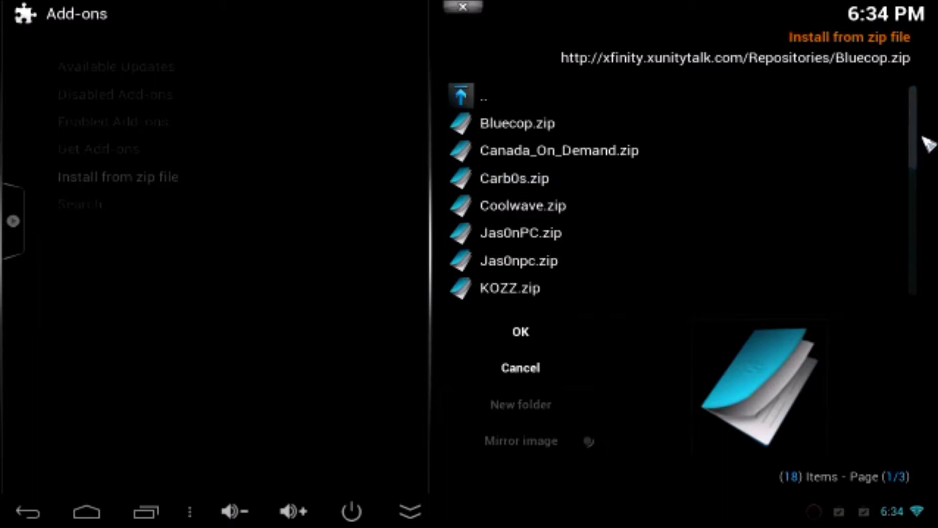
drag(914, 130, 921, 168)
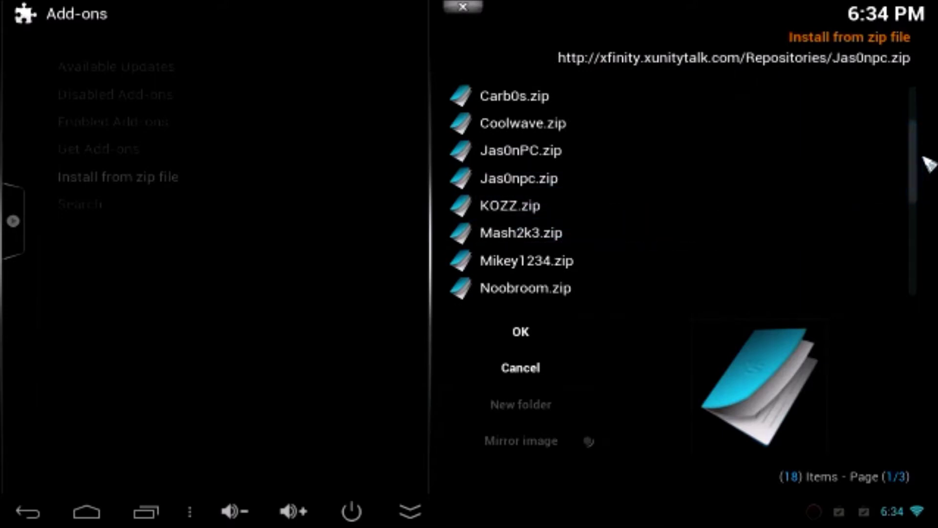
drag(916, 151, 924, 253)
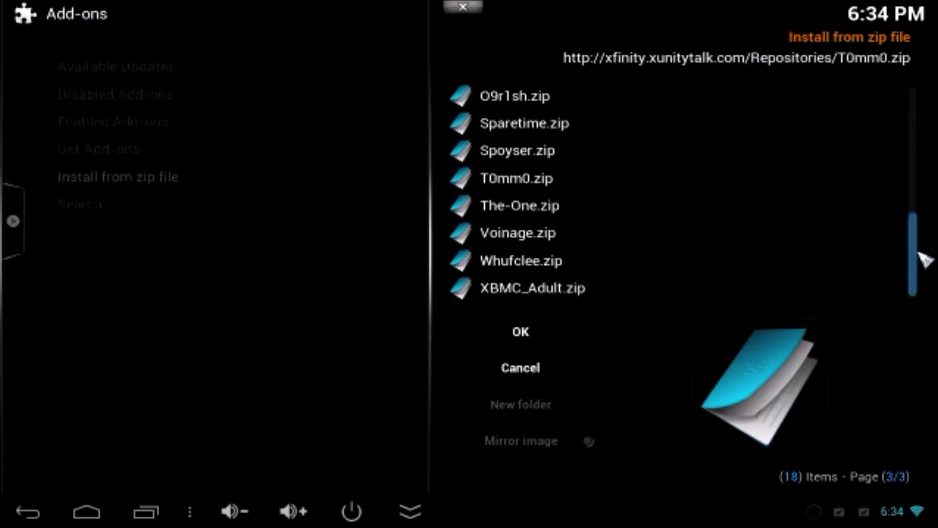
drag(912, 243, 919, 151)
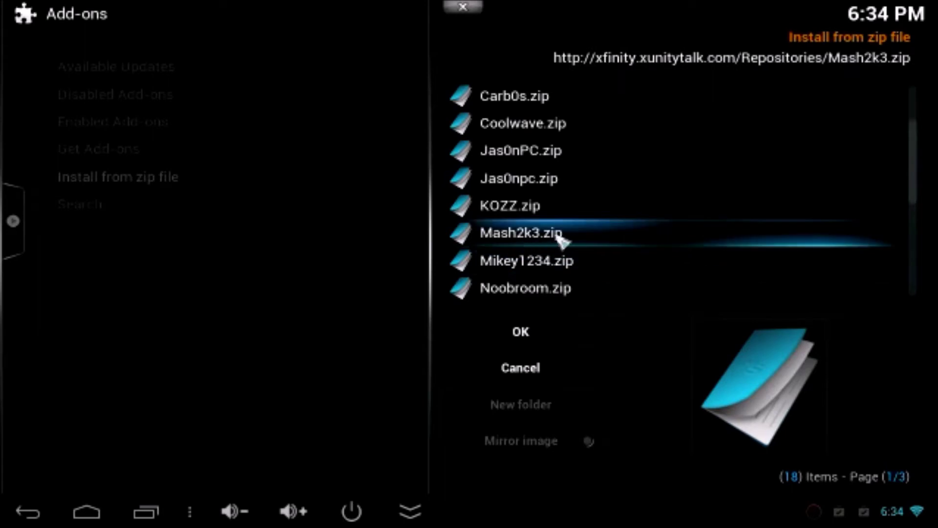
click(558, 234)
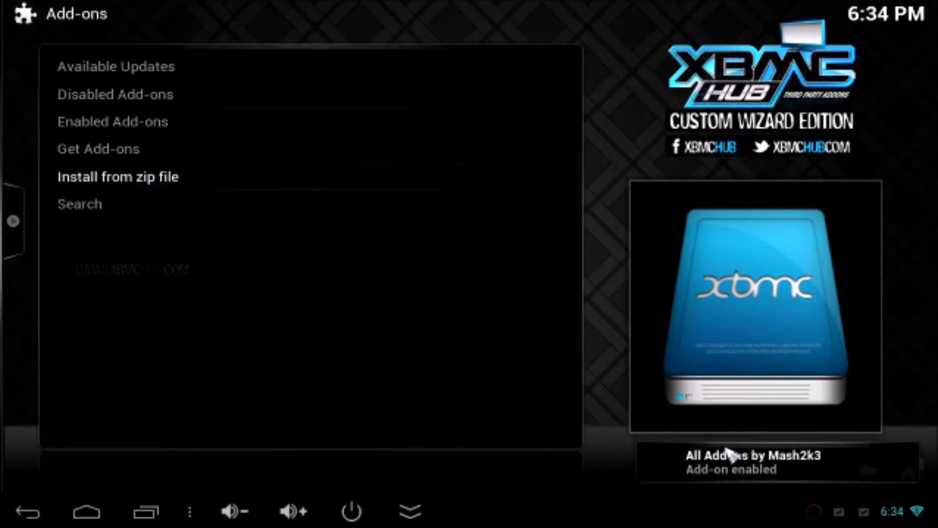
Step: Open Get Add-ons and look through the list of add-on repositories
click(135, 155)
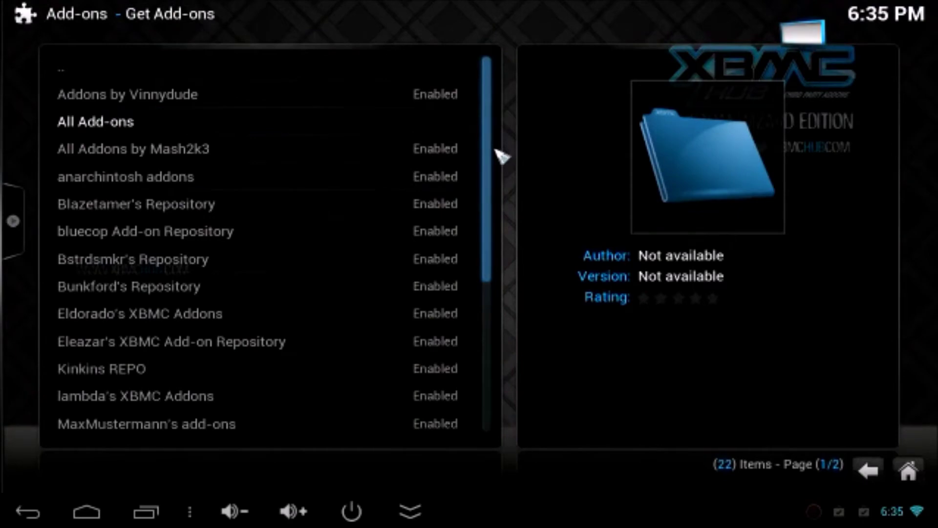
scroll(502, 188, down, 2)
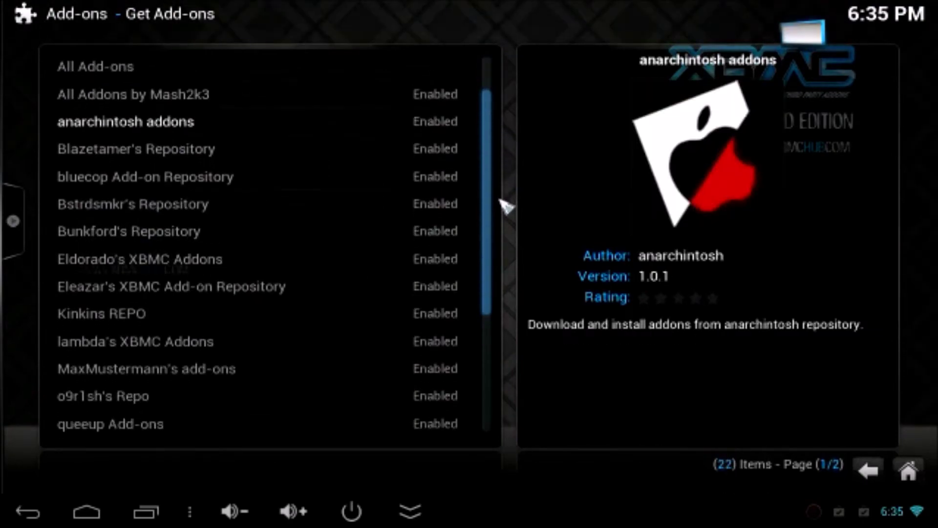
scroll(505, 211, down, 1)
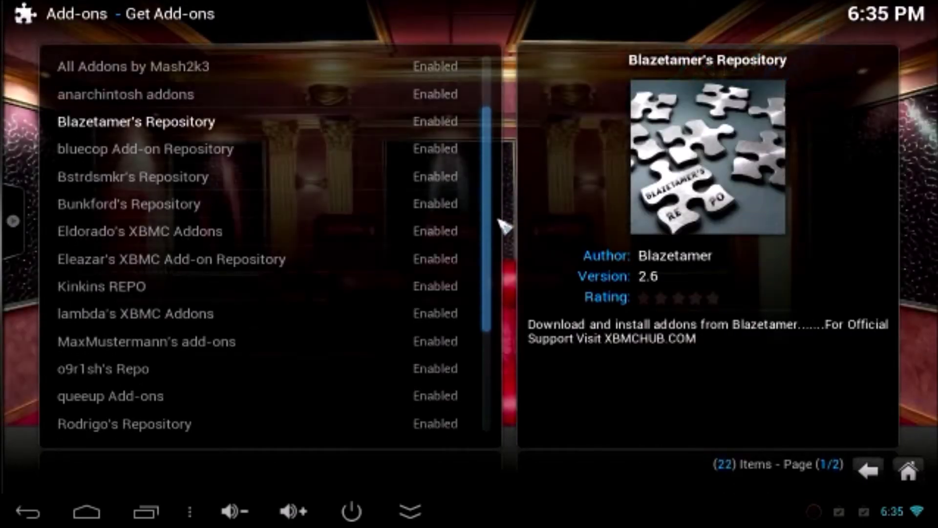
scroll(503, 226, down, 5)
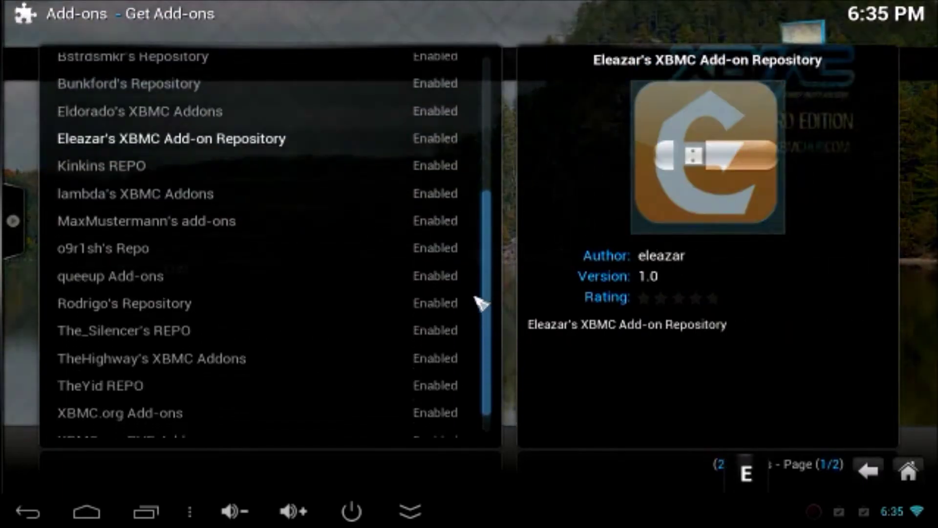
scroll(477, 323, down, 1)
scroll(479, 313, up, 2)
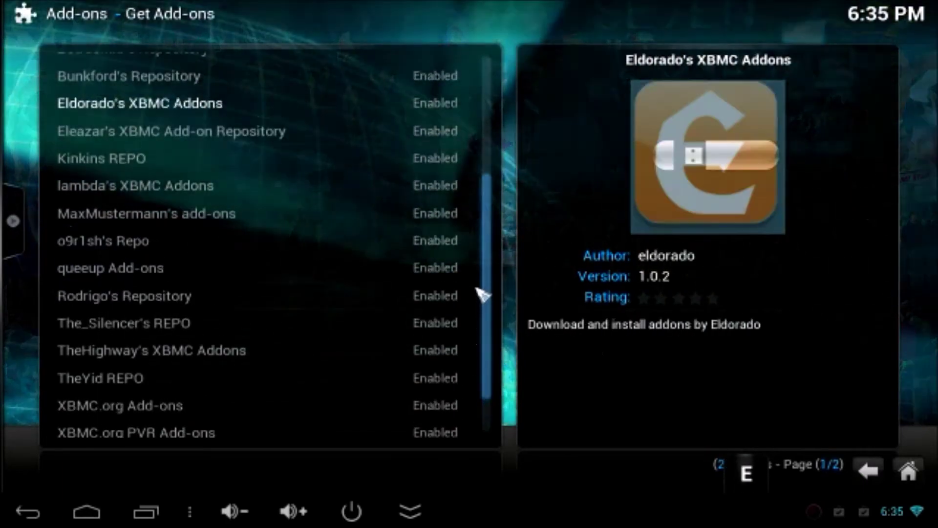
scroll(482, 293, up, 3)
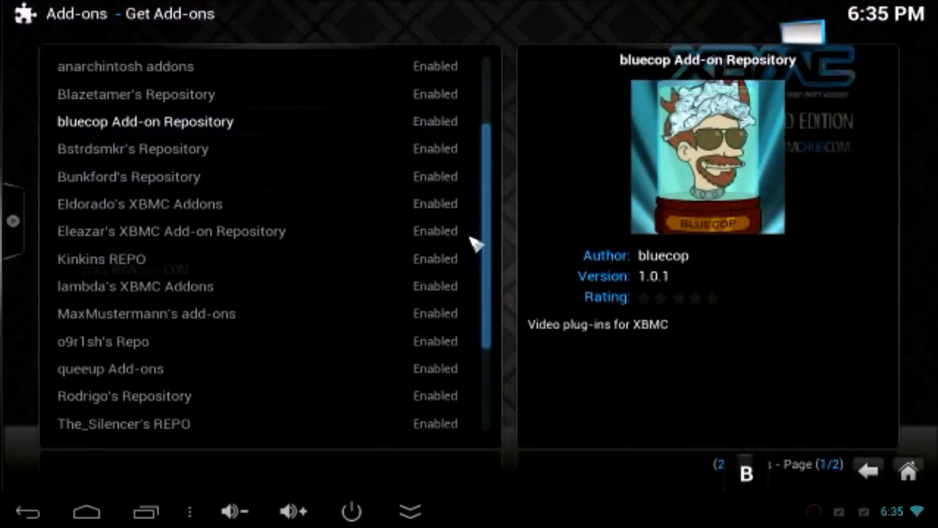
scroll(470, 225, up, 1)
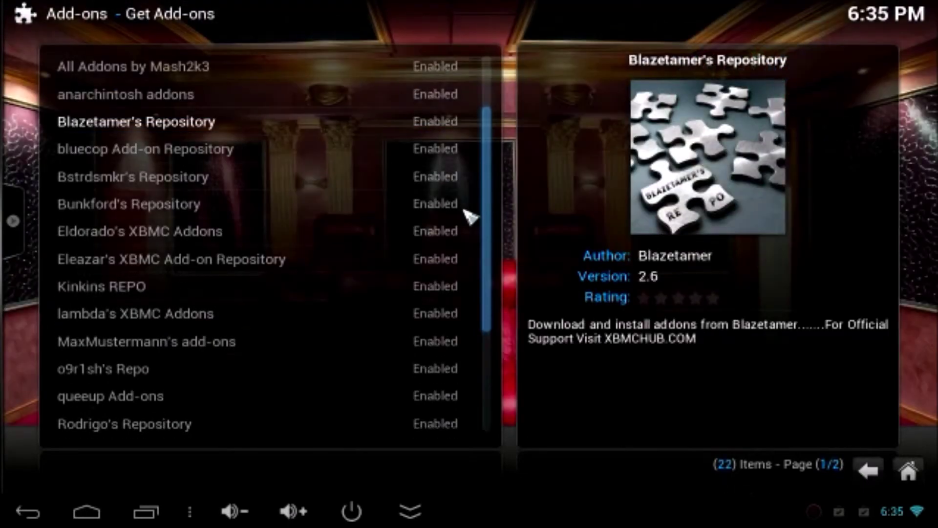
scroll(470, 151, up, 3)
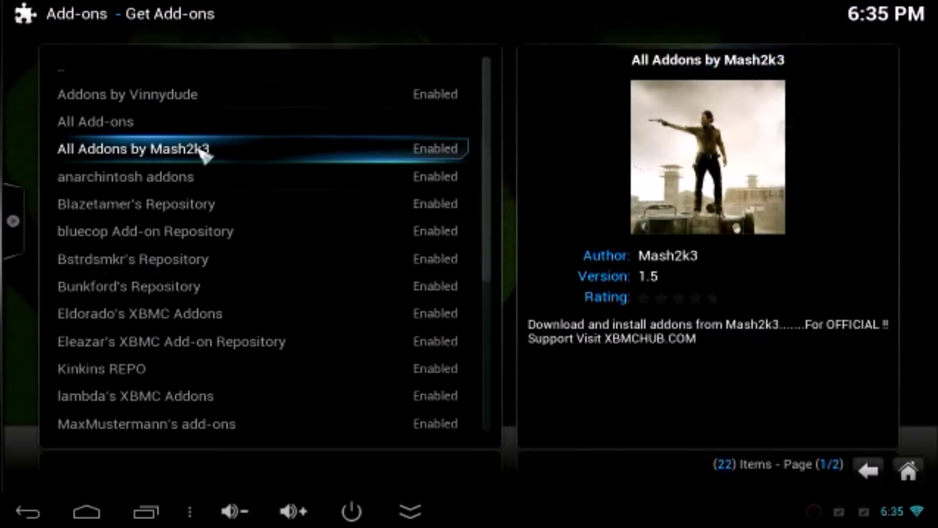
Step: Install the Mash Up and Sports-A-Holic video add-ons from the All Addons by Mash2k3 repository
click(226, 155)
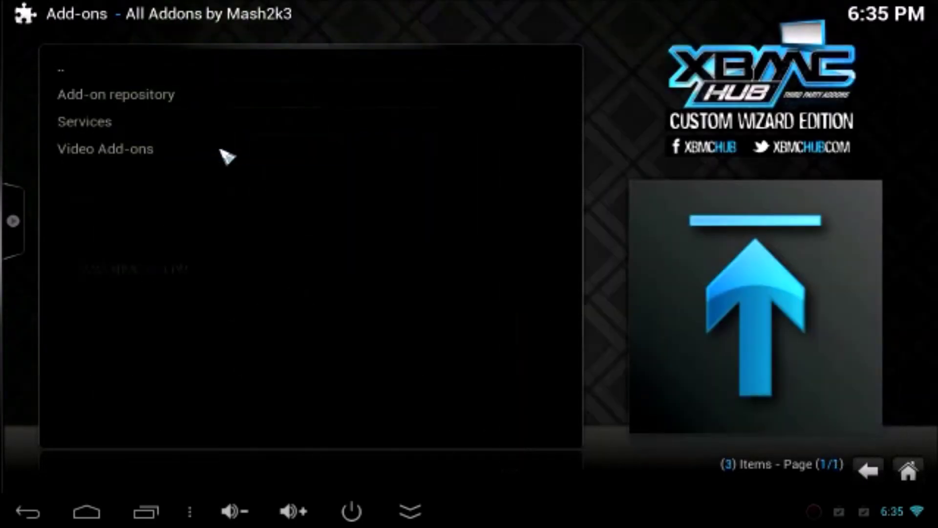
click(162, 154)
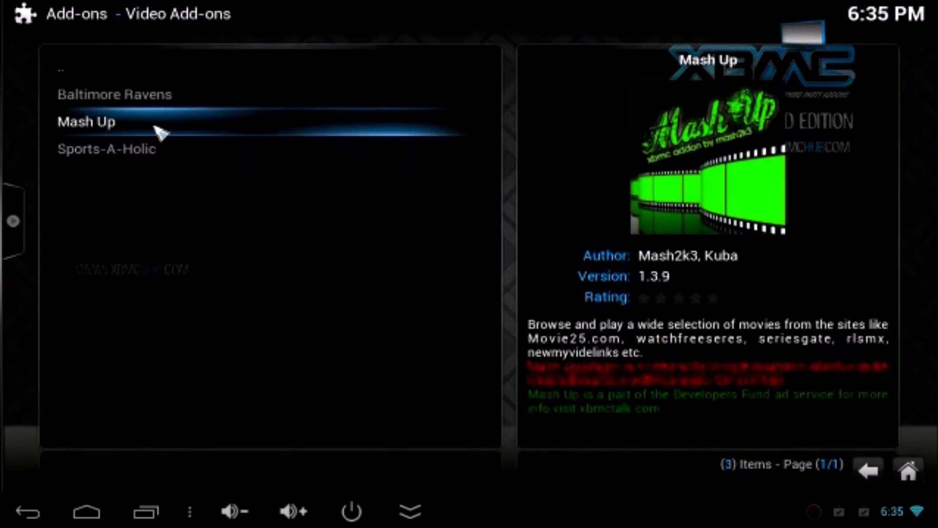
click(159, 131)
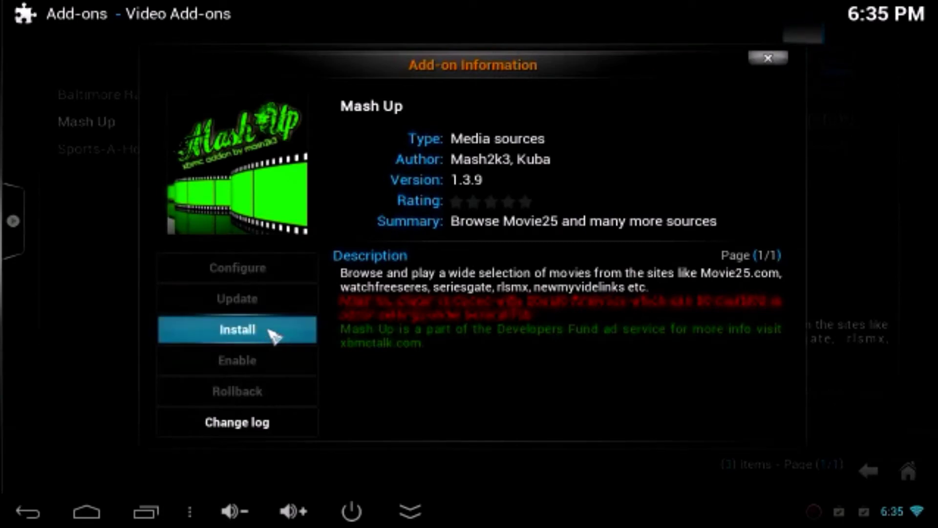
click(274, 336)
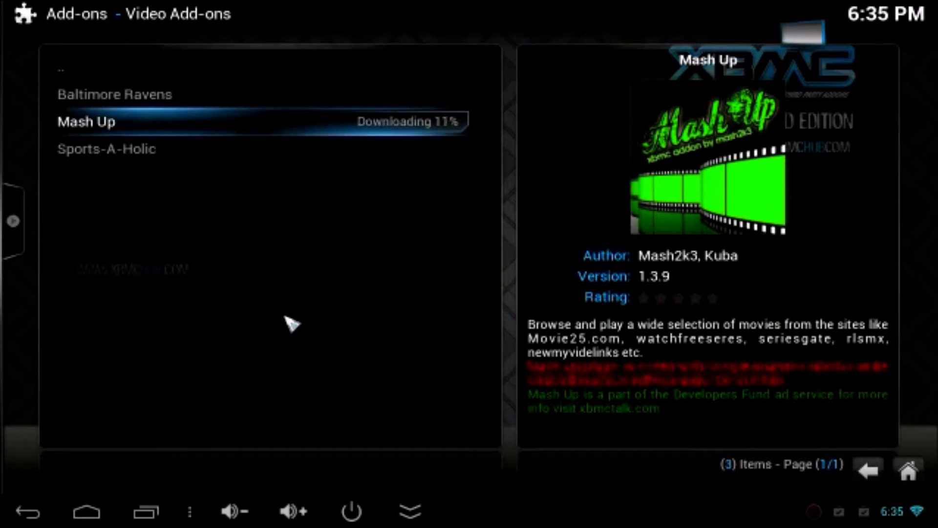
click(126, 158)
click(247, 336)
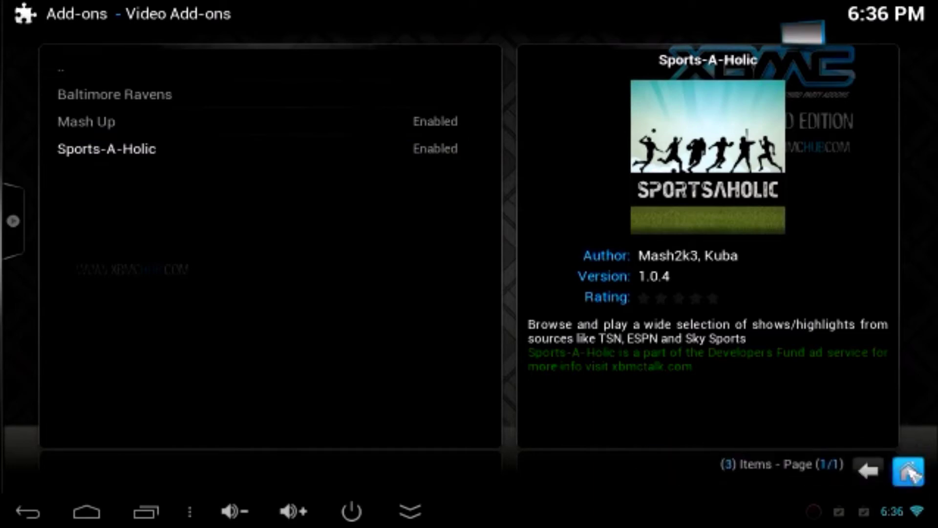
Step: Return to the home screen, go to the video add-ons and launch Mash Up
click(908, 471)
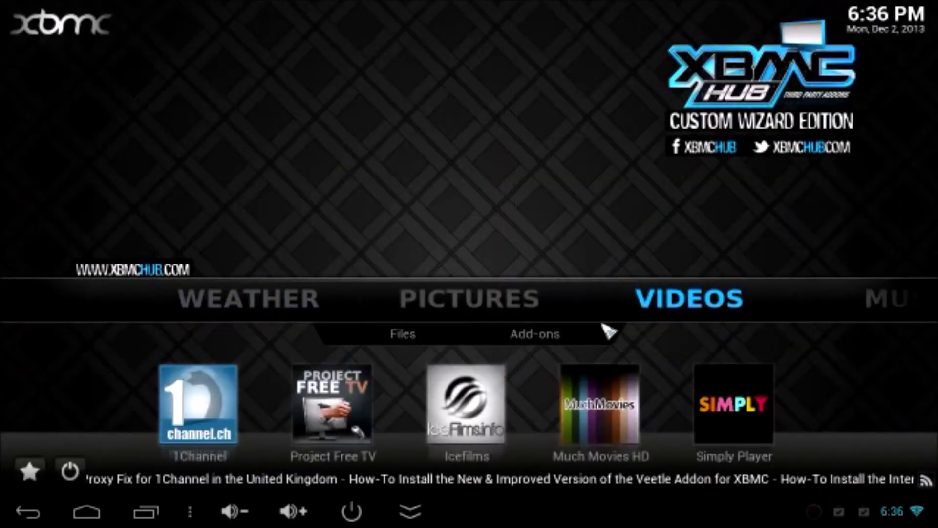
click(571, 334)
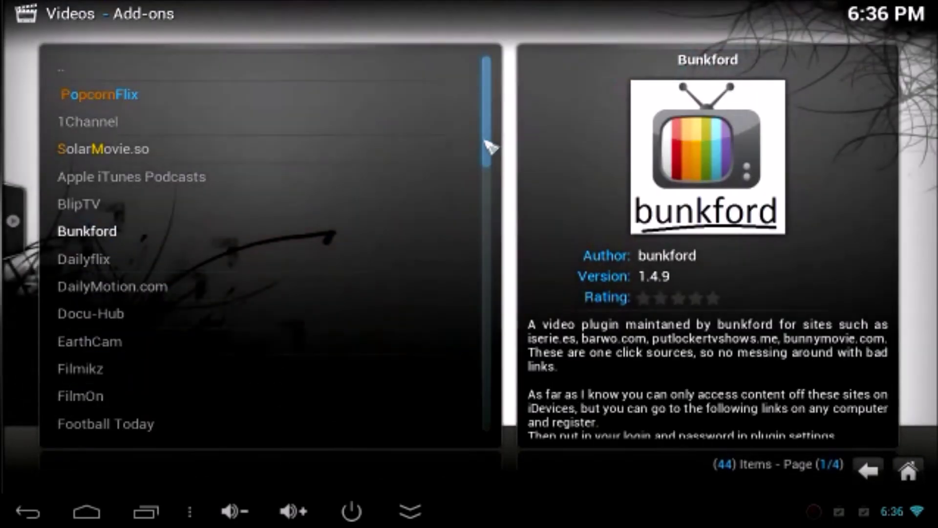
click(483, 160)
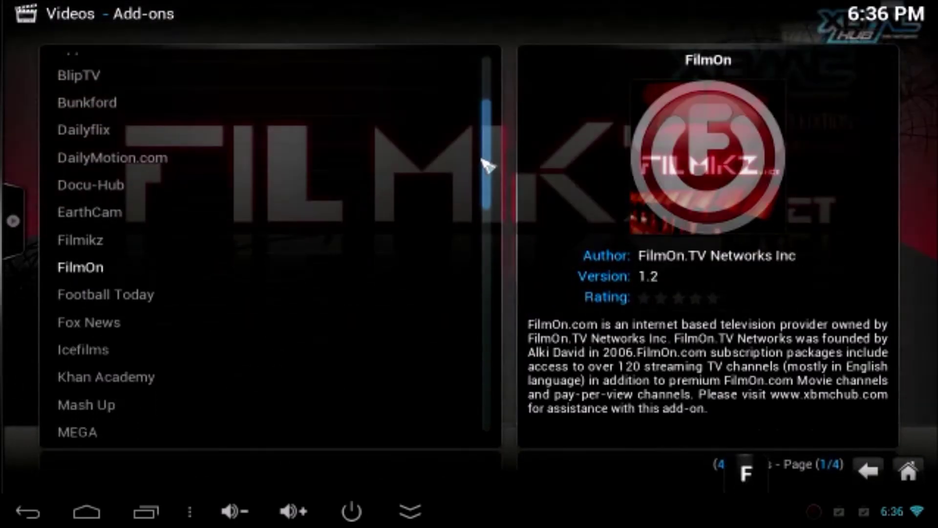
scroll(488, 169, down, 1)
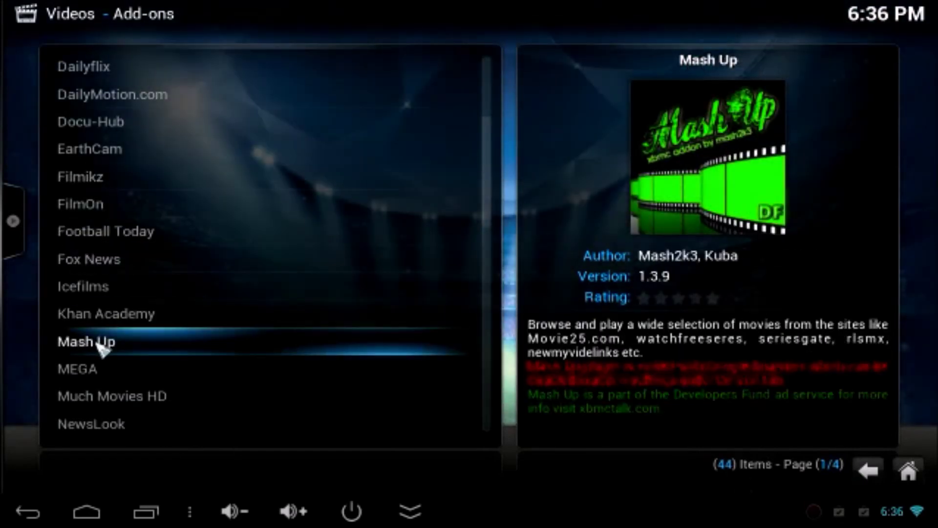
click(121, 344)
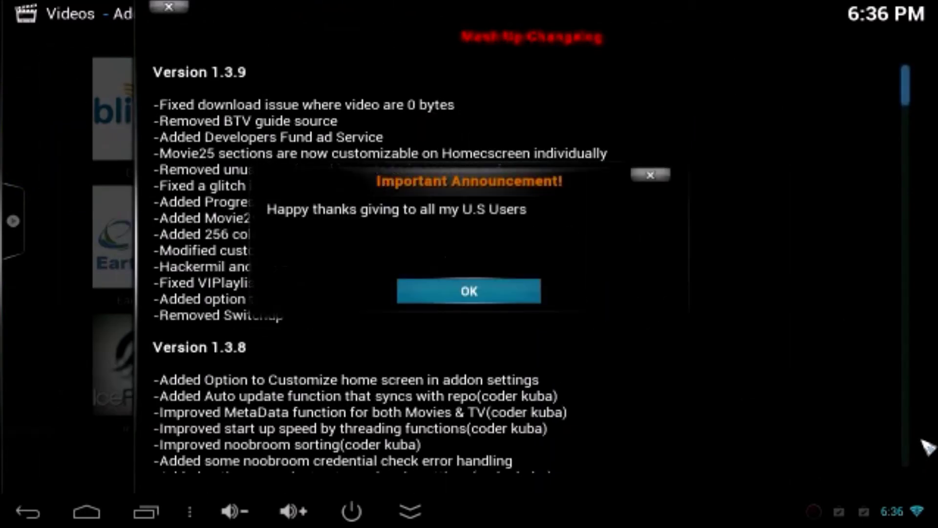
Step: Dismiss the important announcement, accept the Mash Up update and acknowledge the announcement again
key(Return)
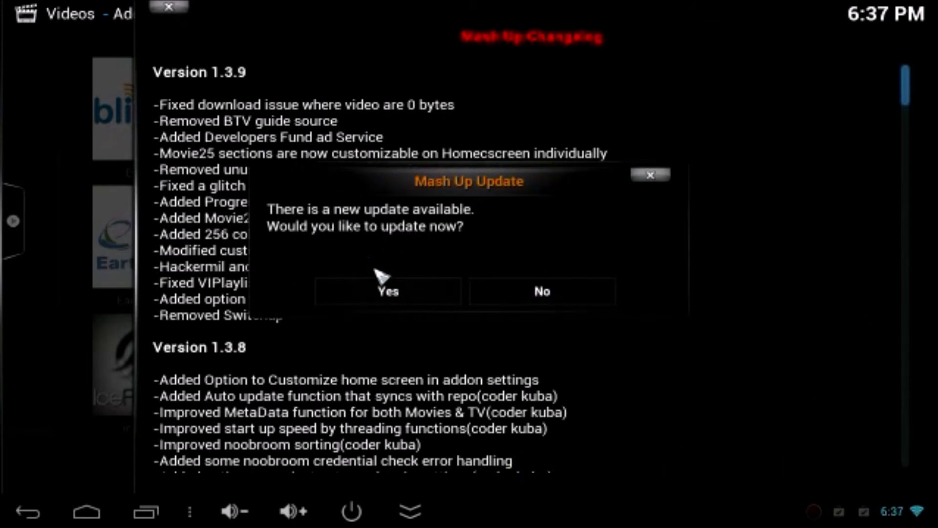
click(391, 294)
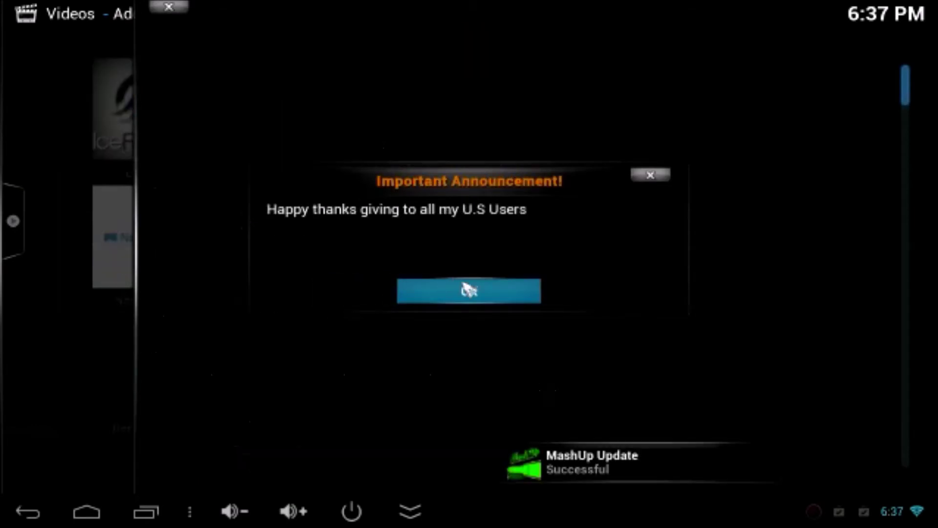
click(479, 294)
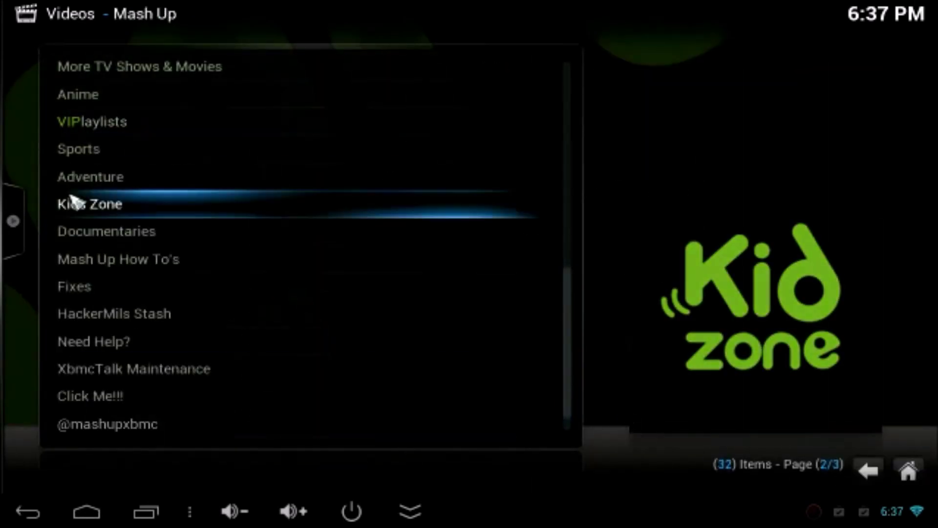
Step: Change the Mash Up category view from List to a grid of large icons
mouse_move(11, 201)
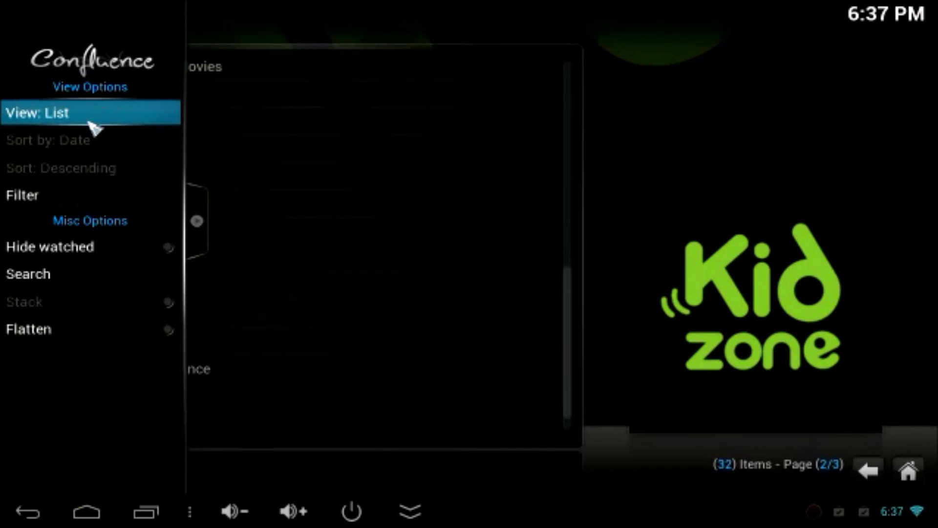
click(93, 128)
click(104, 122)
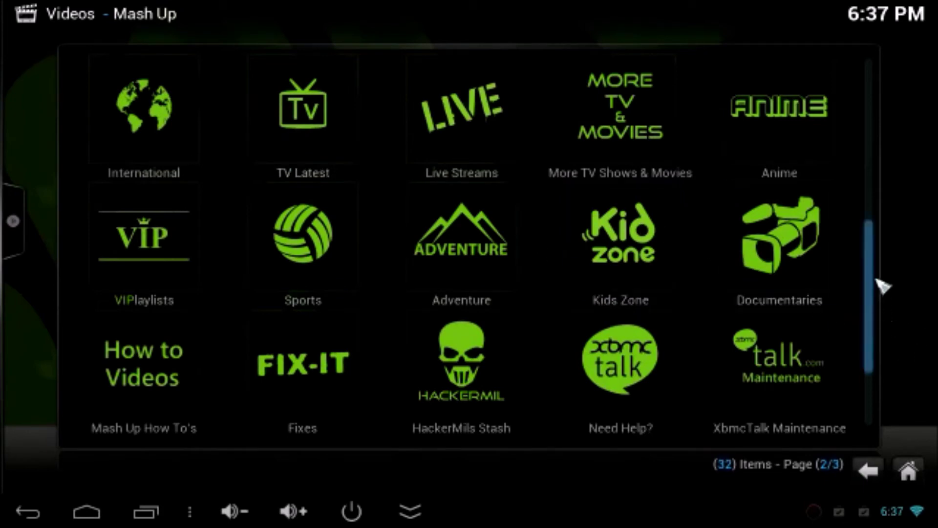
drag(878, 281, 869, 105)
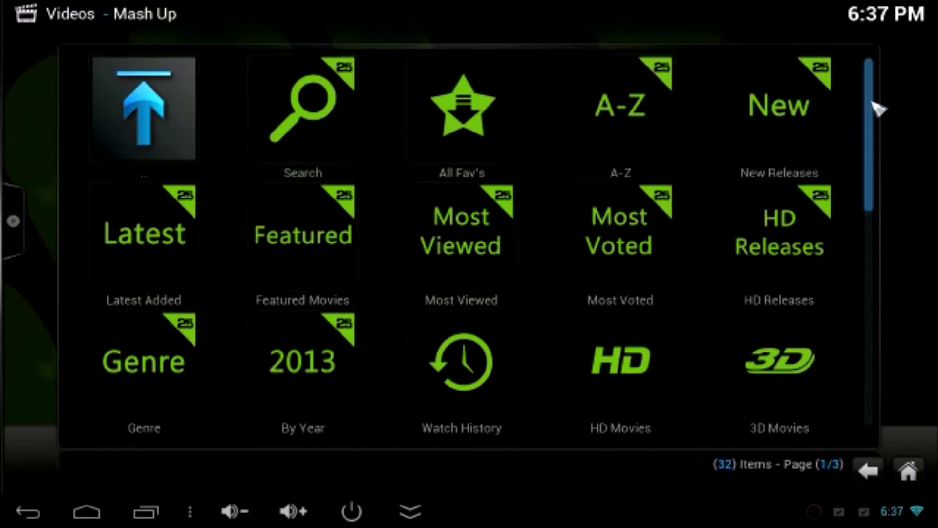
mouse_move(875, 105)
mouse_down()
mouse_move(869, 391)
mouse_move(872, 121)
mouse_up()
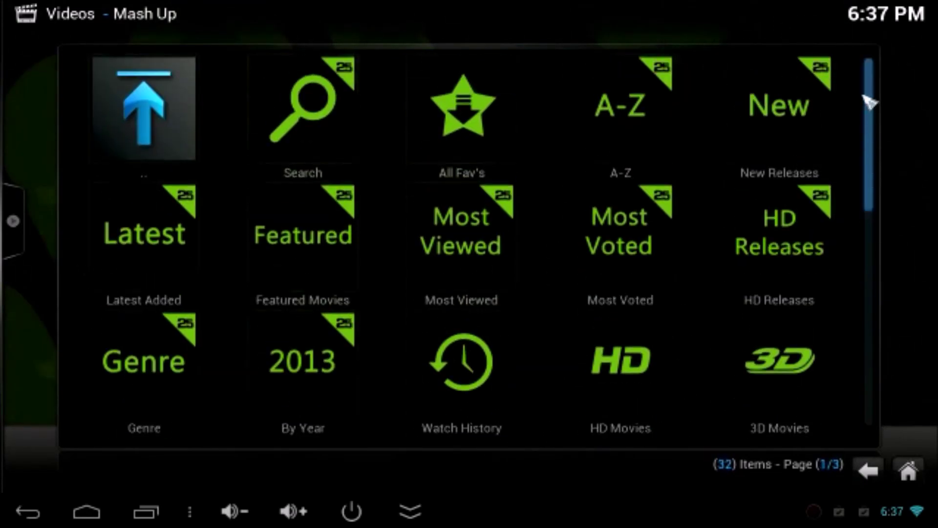
Step: Go back to the home screen and exit XBMC
click(909, 471)
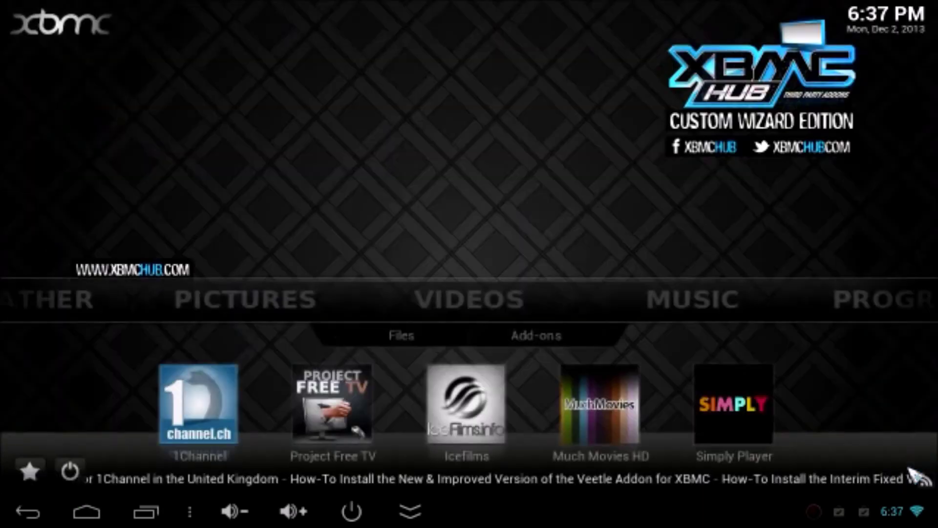
click(69, 470)
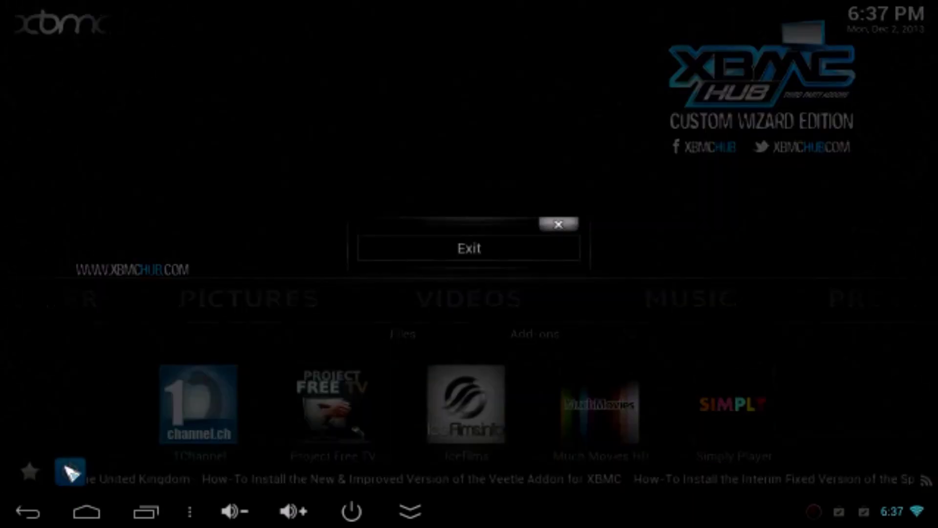
click(462, 248)
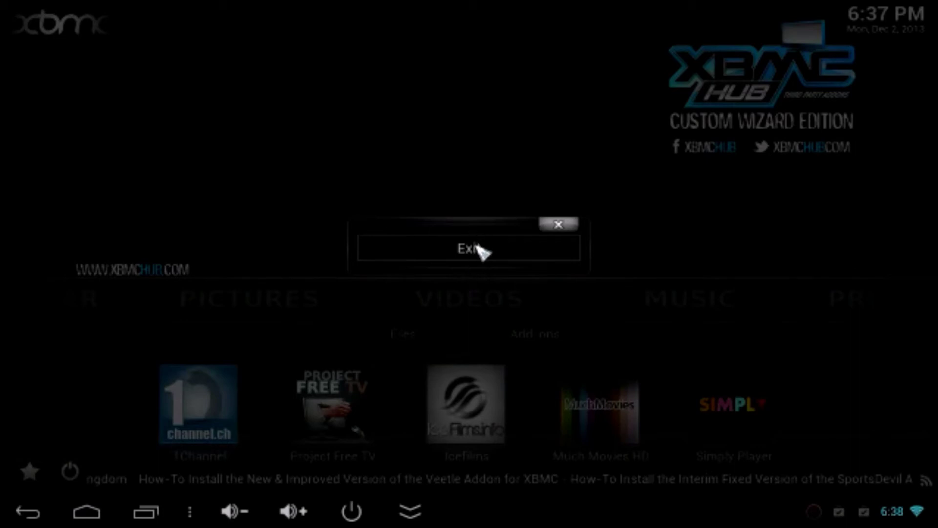
click(479, 249)
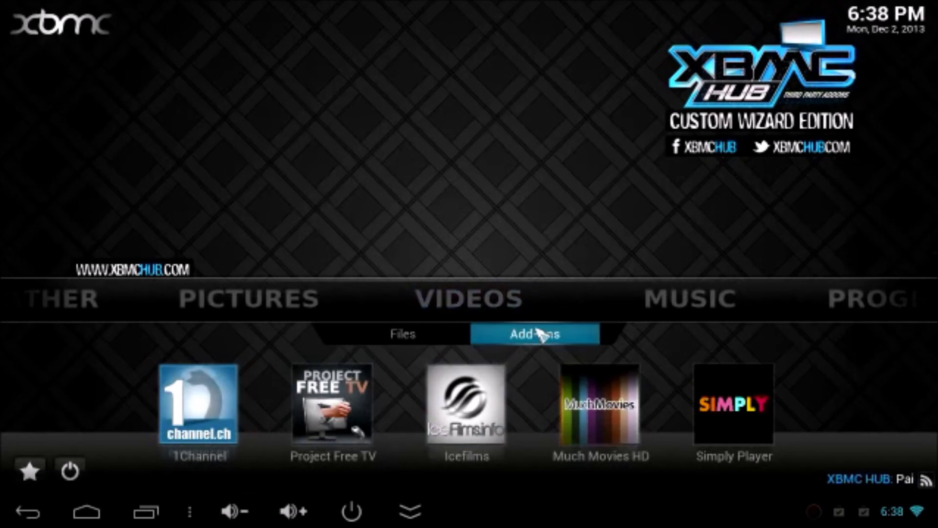
Step: Reopen Mash Up from the video add-ons list
click(543, 335)
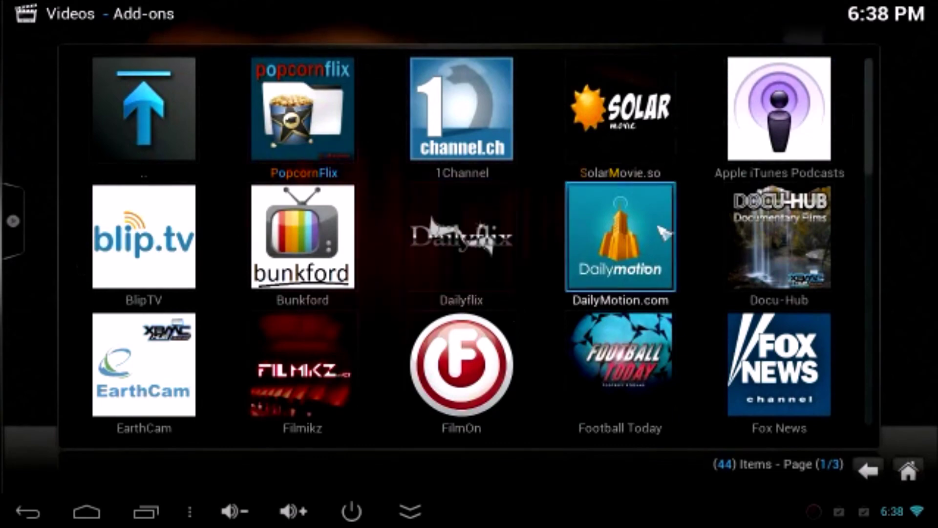
scroll(872, 171, down, 1)
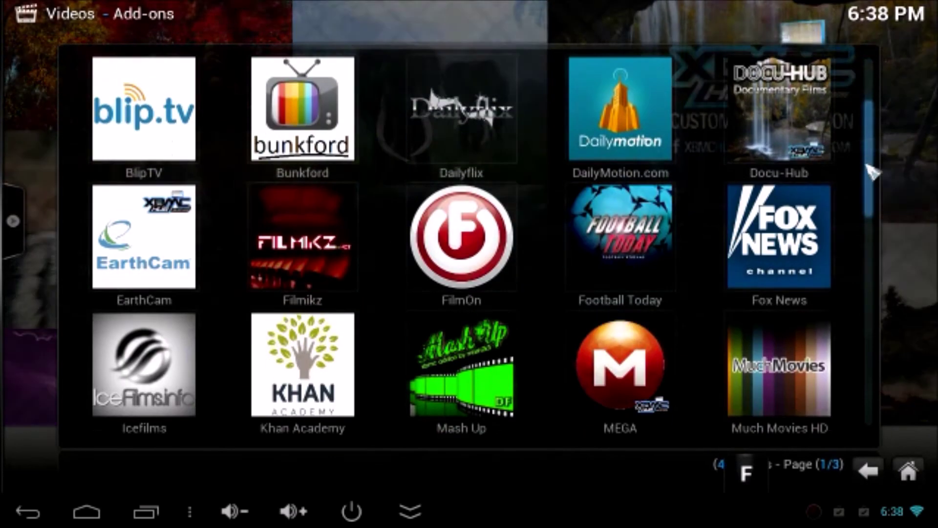
scroll(872, 171, down, 1)
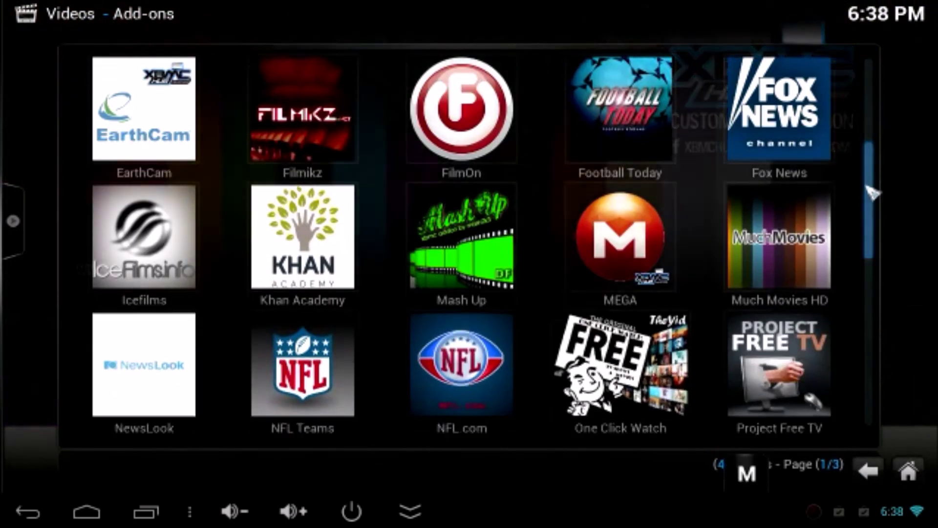
click(471, 239)
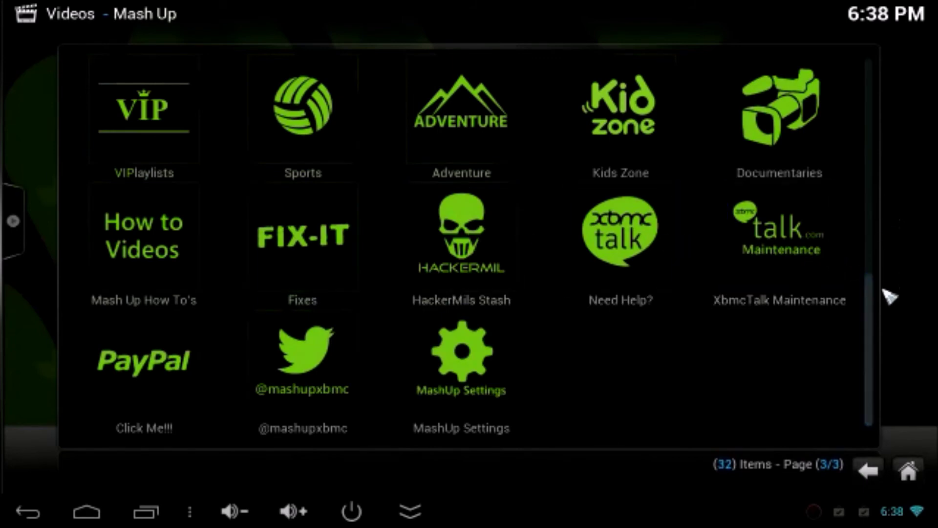
Step: Look through all of Mash Up's categories, from the MashUp Settings entry back up to Search and HD Releases
drag(868, 320, 869, 240)
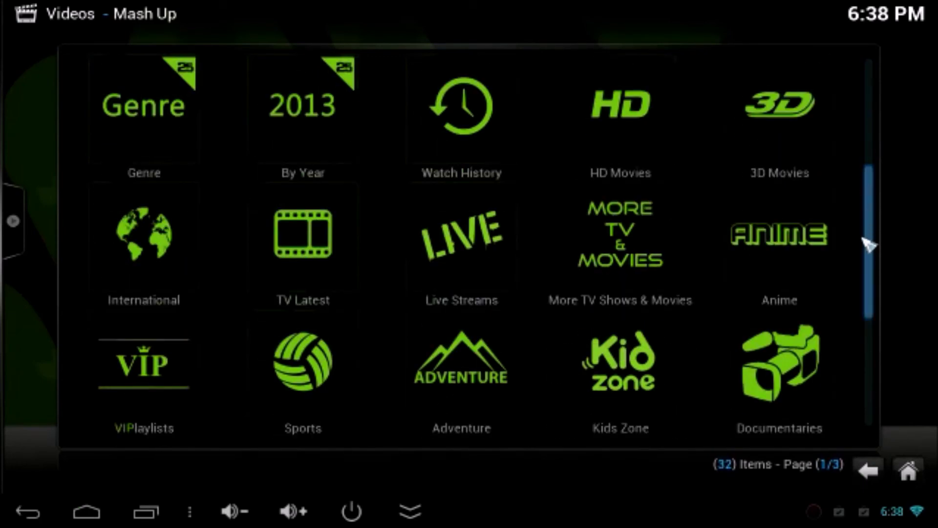
drag(873, 275, 876, 294)
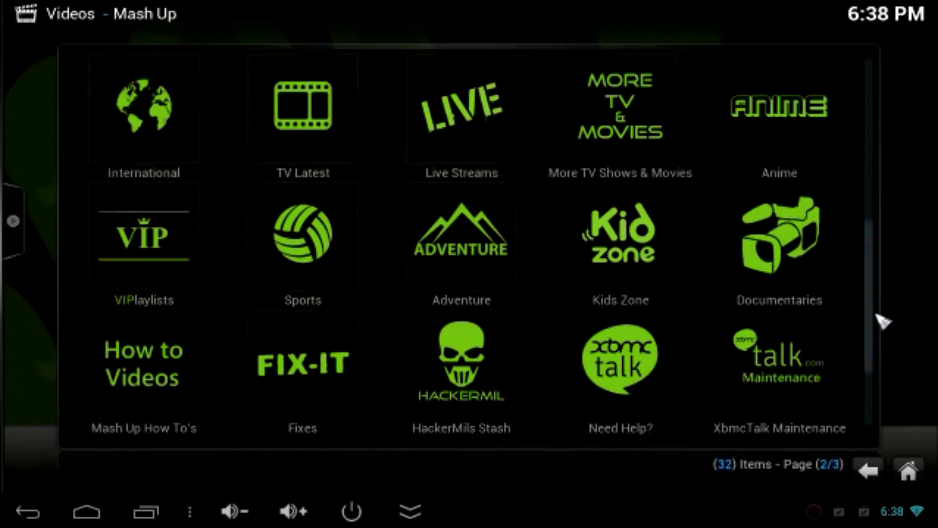
drag(873, 311, 876, 366)
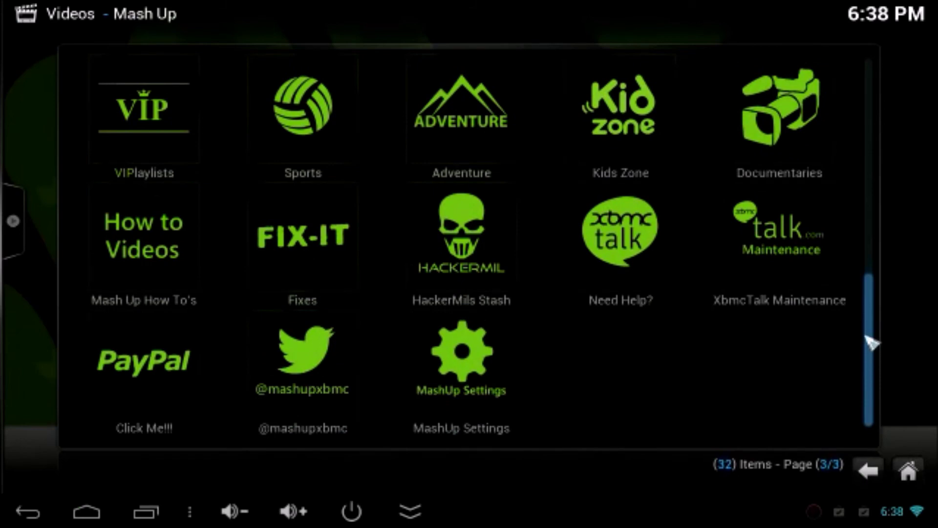
drag(872, 343, 872, 243)
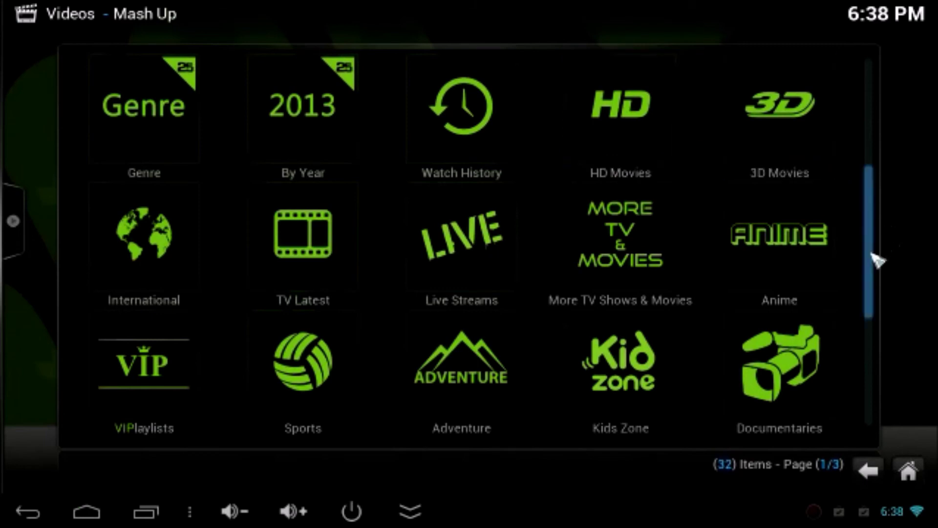
drag(878, 259, 877, 99)
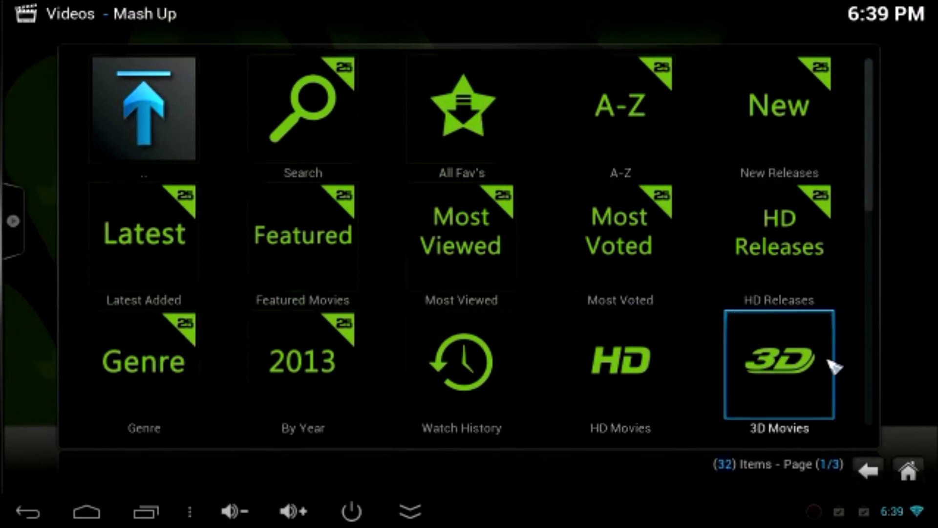
click(787, 201)
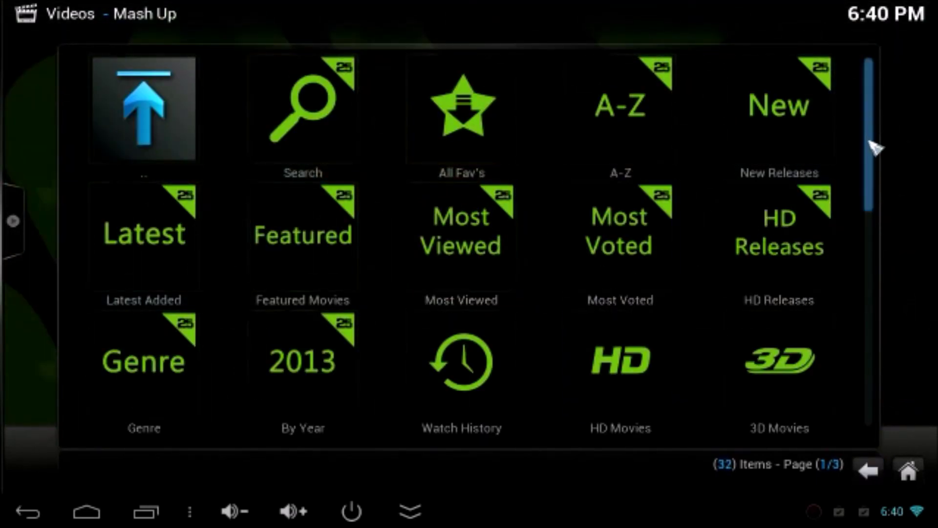
Step: Open Mash Up's Sports category, look over its channel list and go back to the categories
drag(874, 147, 867, 293)
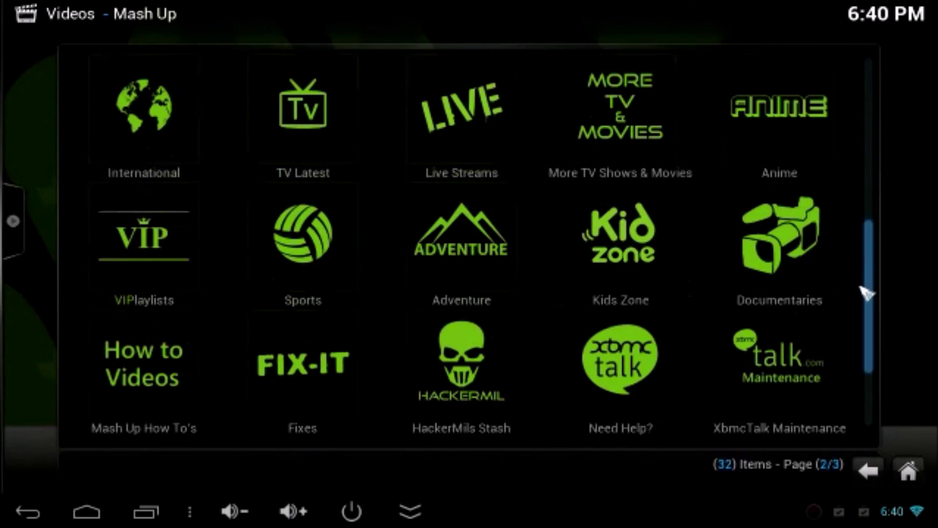
click(309, 251)
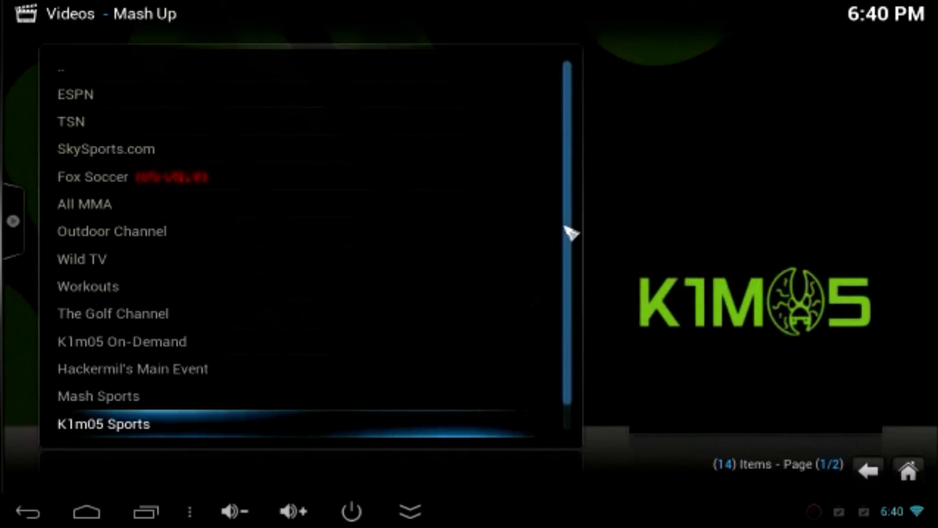
mouse_move(566, 184)
mouse_down()
mouse_move(571, 311)
mouse_move(565, 195)
mouse_up()
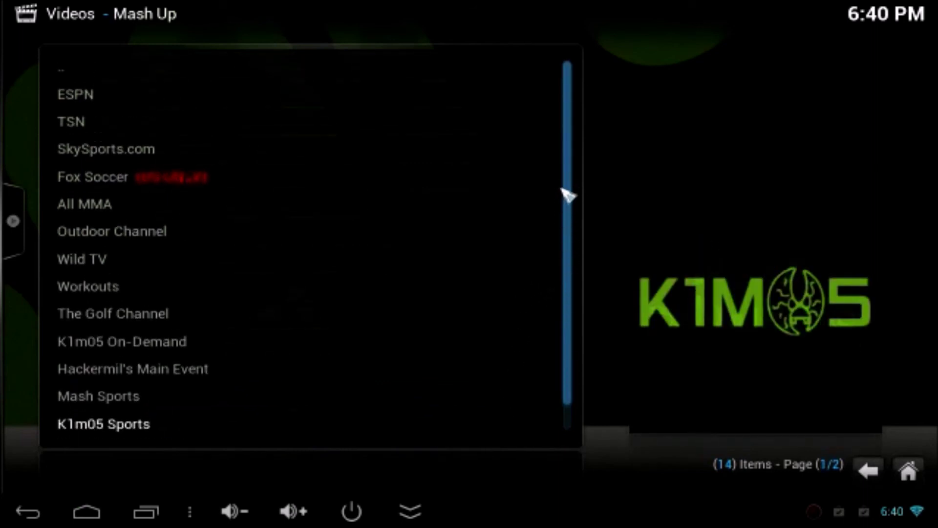
click(25, 512)
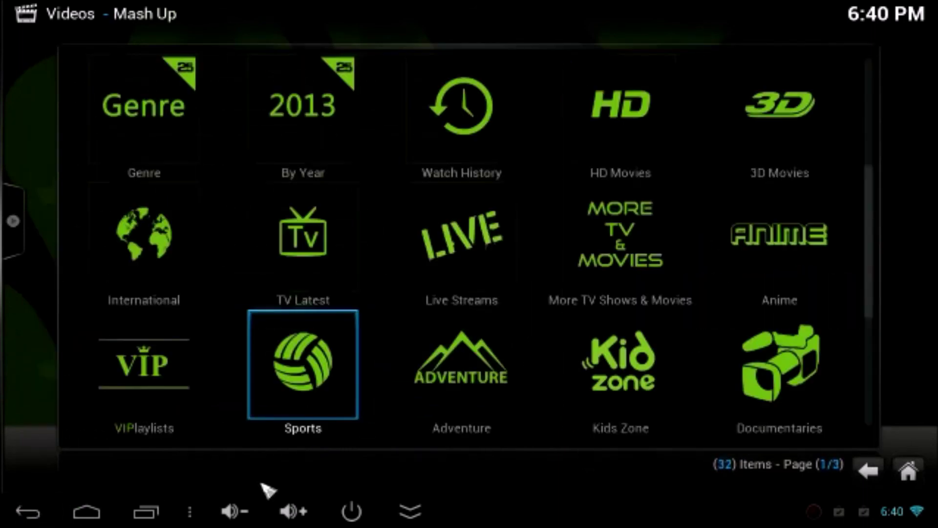
Step: View the sources in the TV Latest category and return to the home screen
click(301, 239)
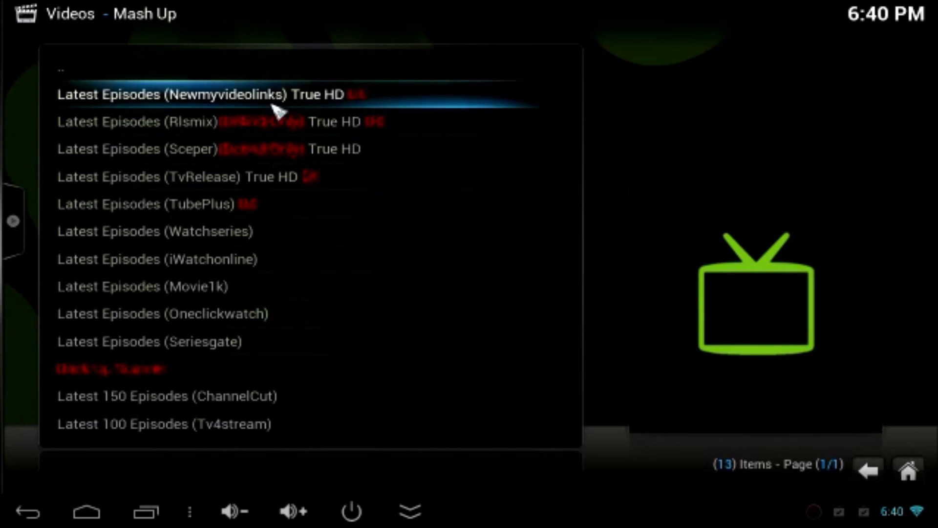
click(30, 512)
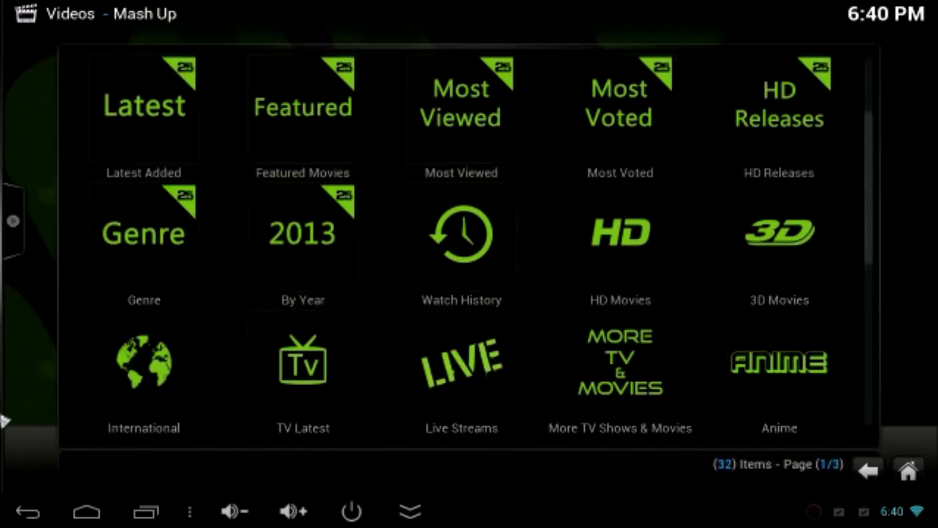
click(916, 478)
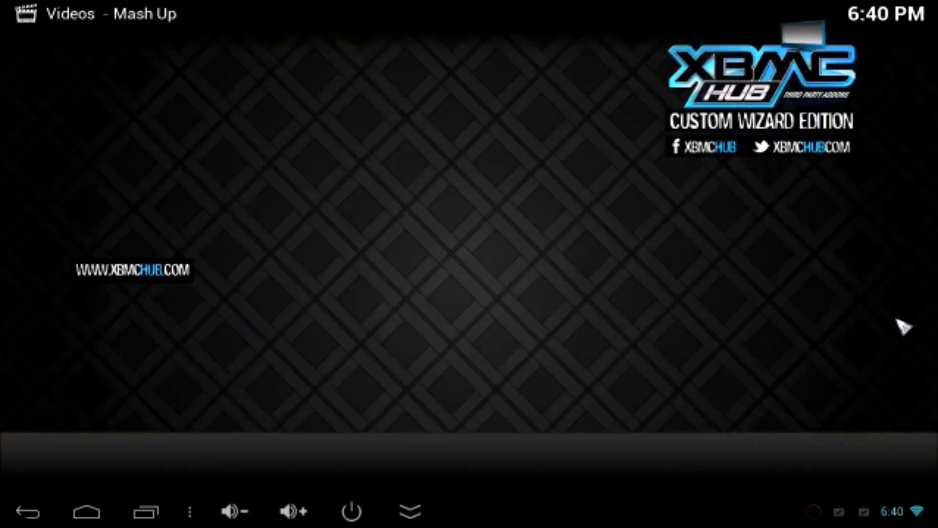